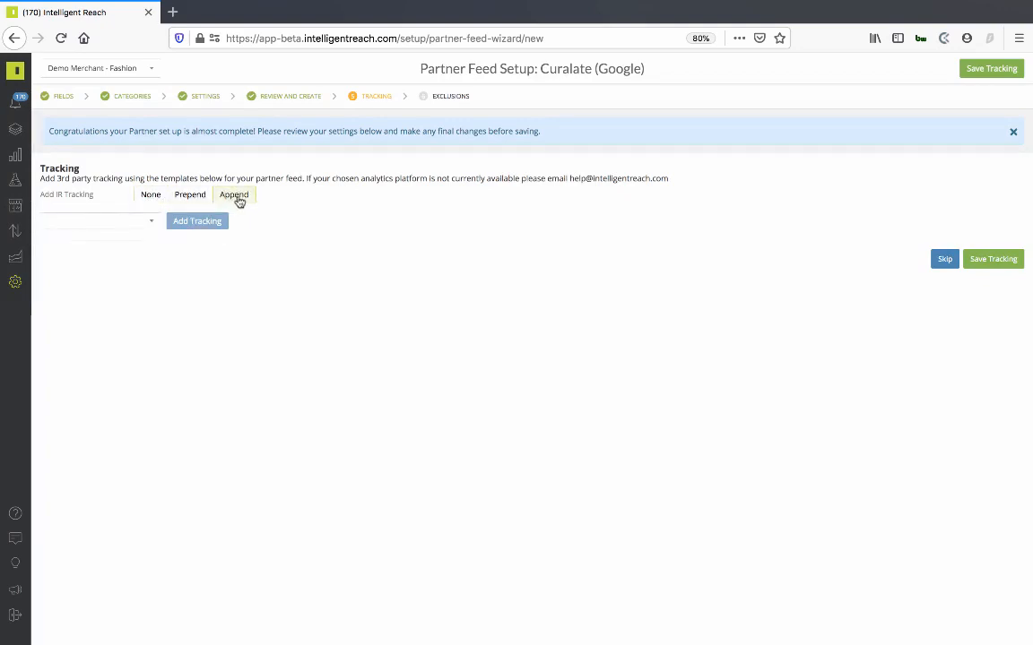
# - Add a Google Analytics UK tracking template to the partner feed
pyautogui.click(150, 223)
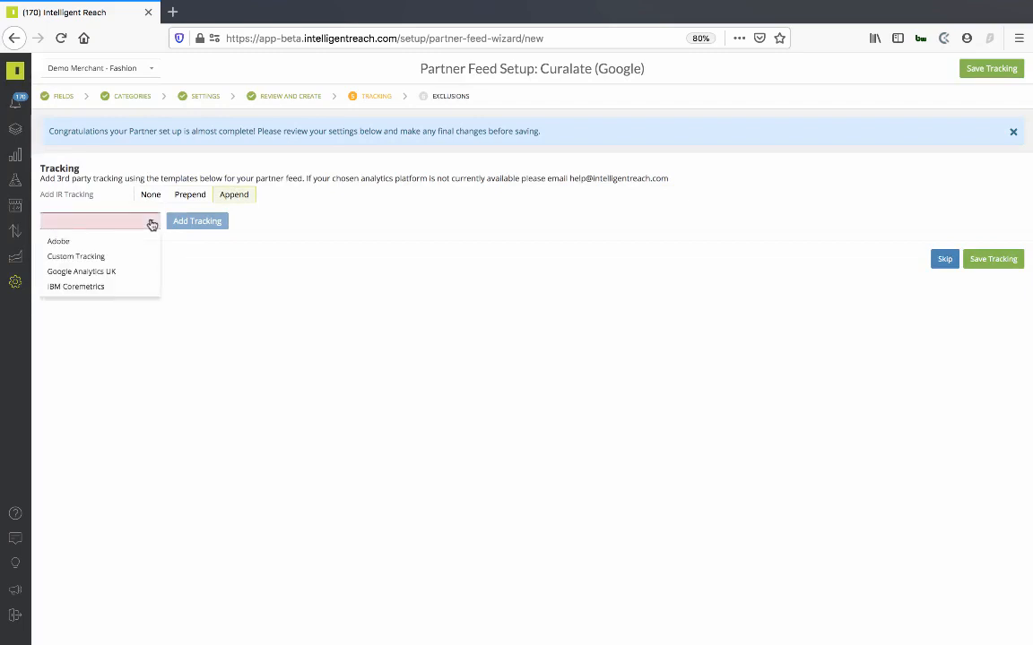
pyautogui.click(79, 270)
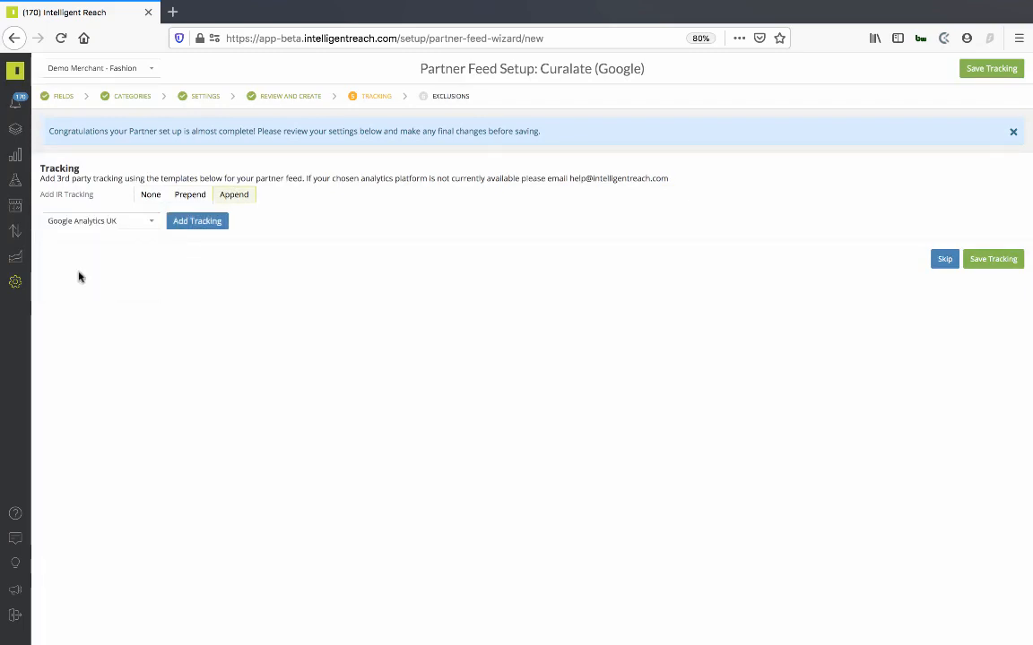
pyautogui.click(199, 224)
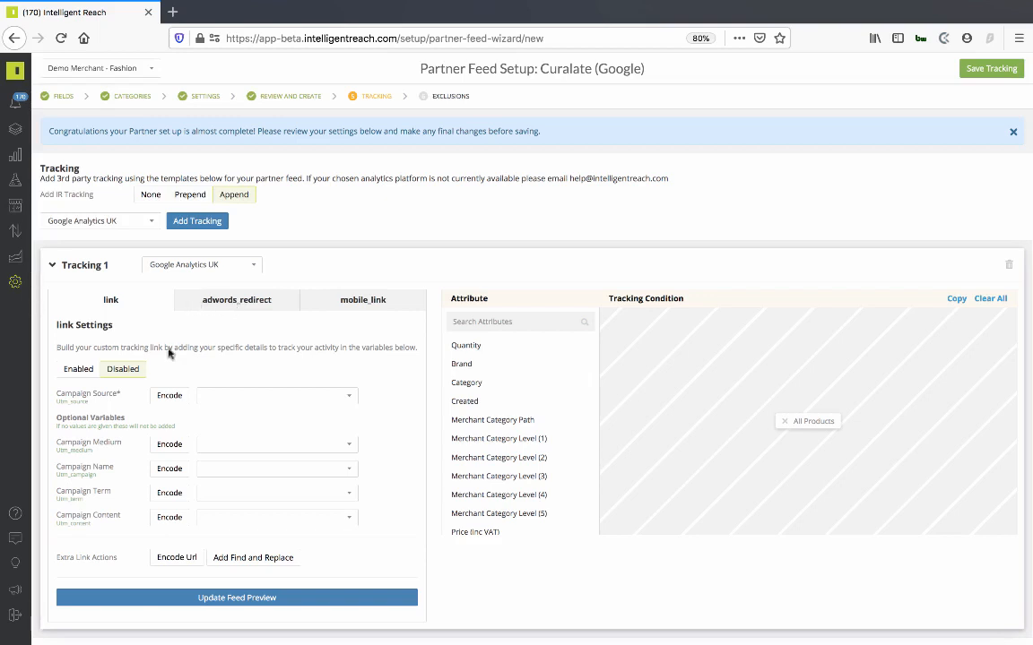
# - Set the Campaign Source in the link settings to Google
pyautogui.click(202, 400)
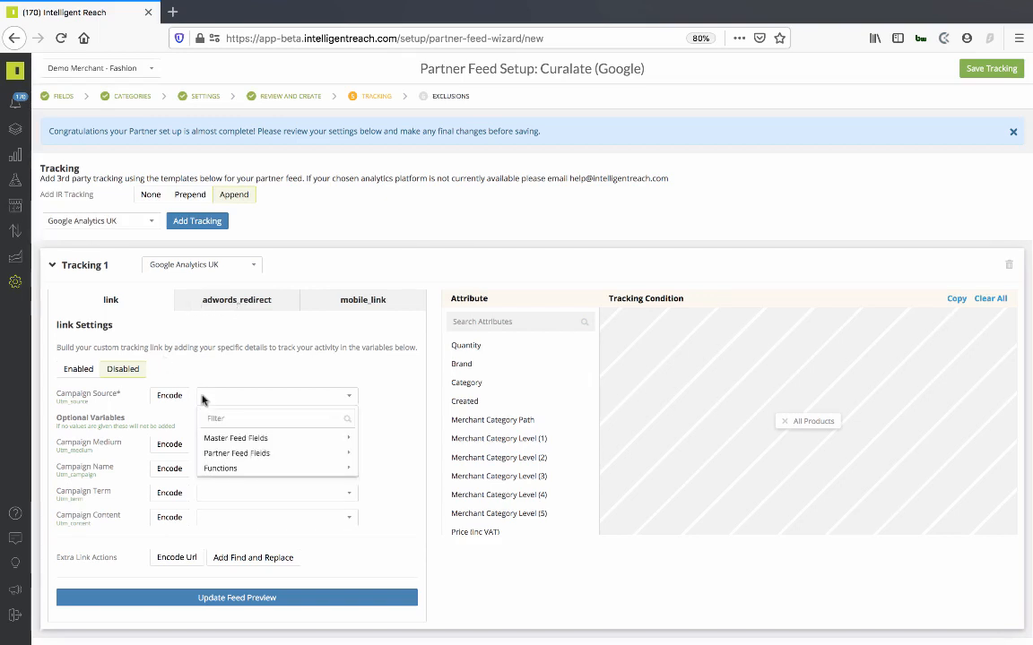
pyautogui.click(205, 393)
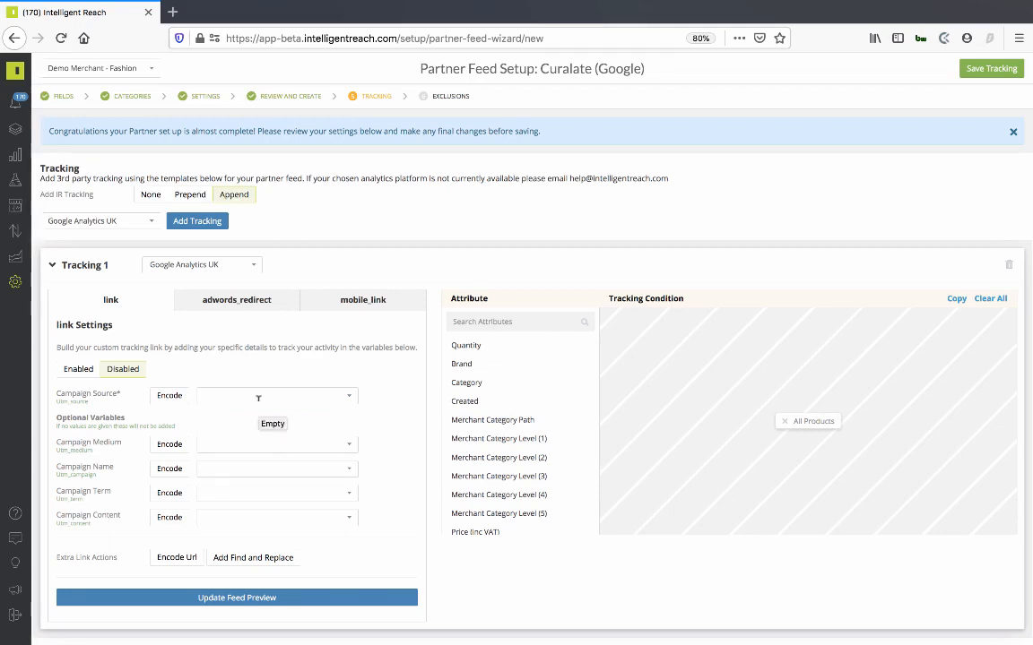
pyautogui.write('Google')
# - Set the Campaign Medium in the link settings to the master feed field Master.Category
pyautogui.click(220, 442)
pyautogui.moveTo(240, 486)
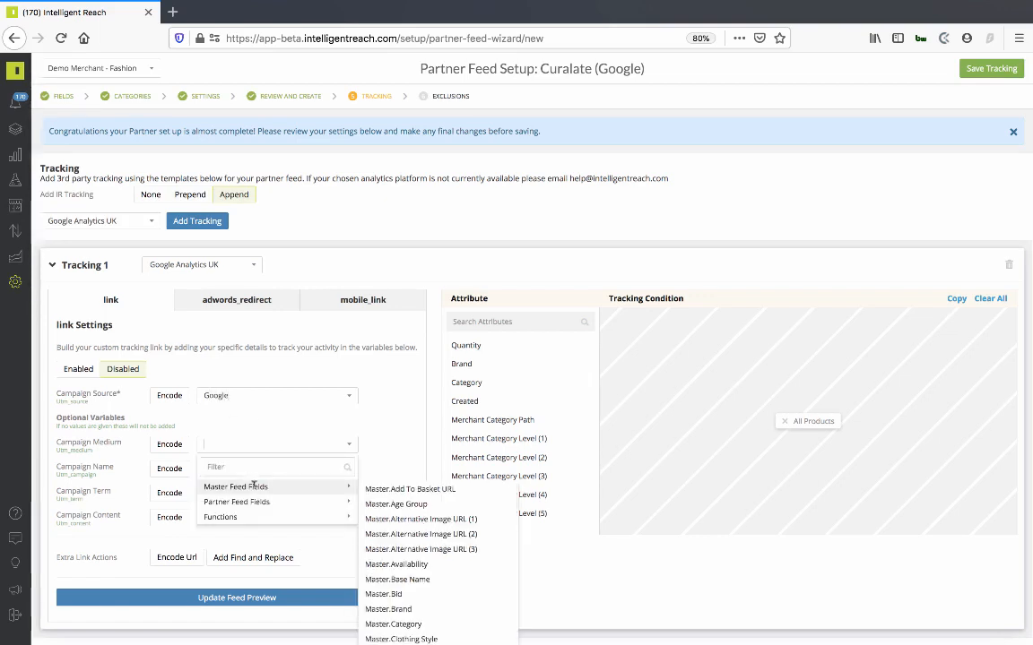
pyautogui.click(400, 624)
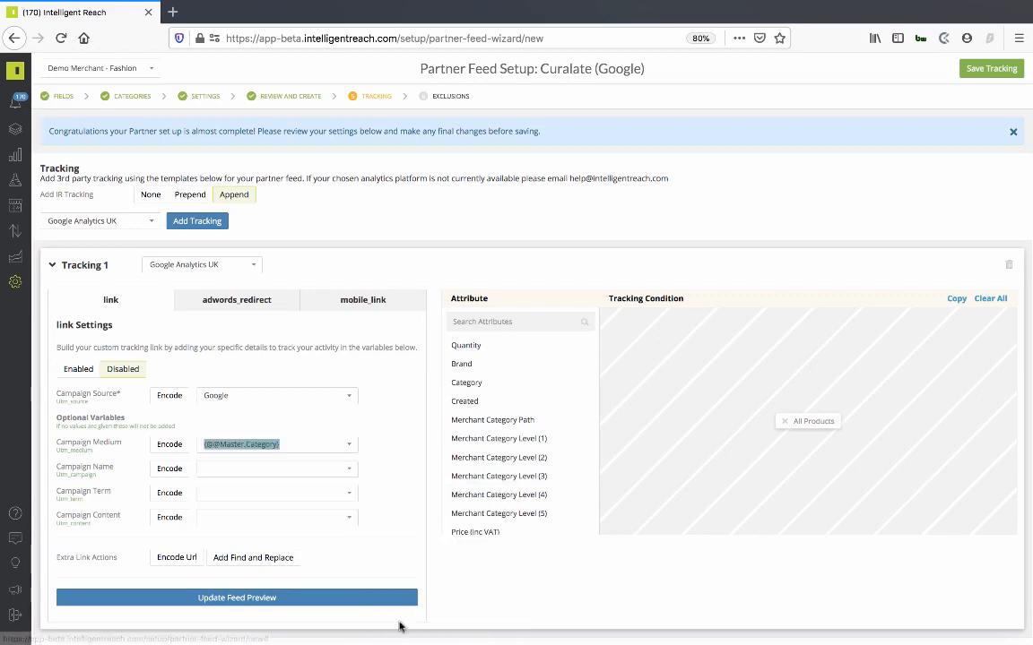
# - Set the Campaign Name in the link settings to the master feed field Master.Unique Id
pyautogui.click(218, 466)
pyautogui.moveTo(323, 528)
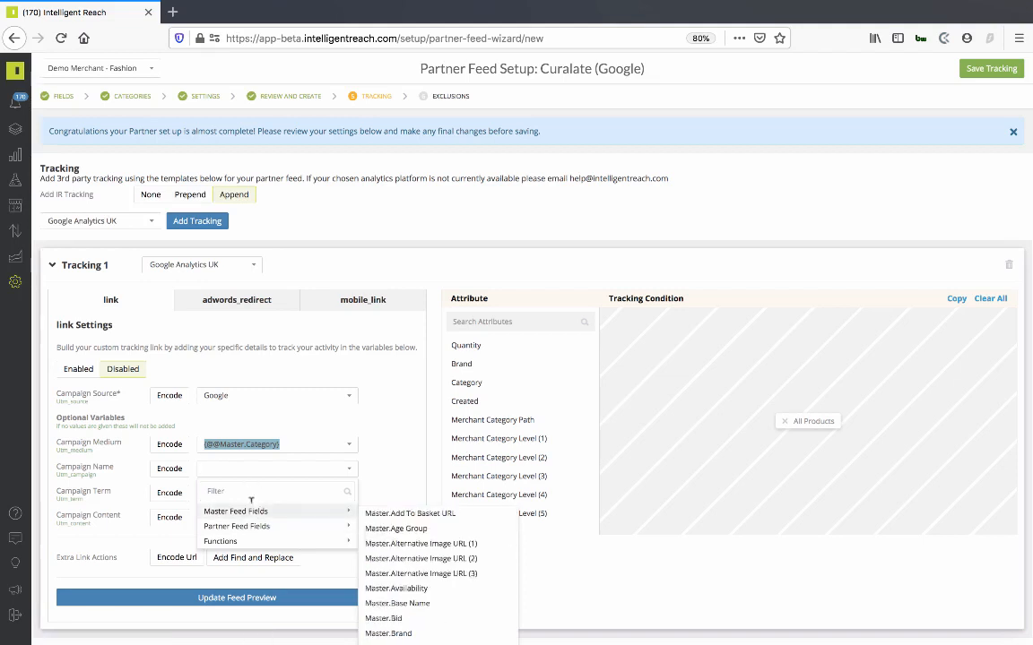
pyautogui.write('sku')
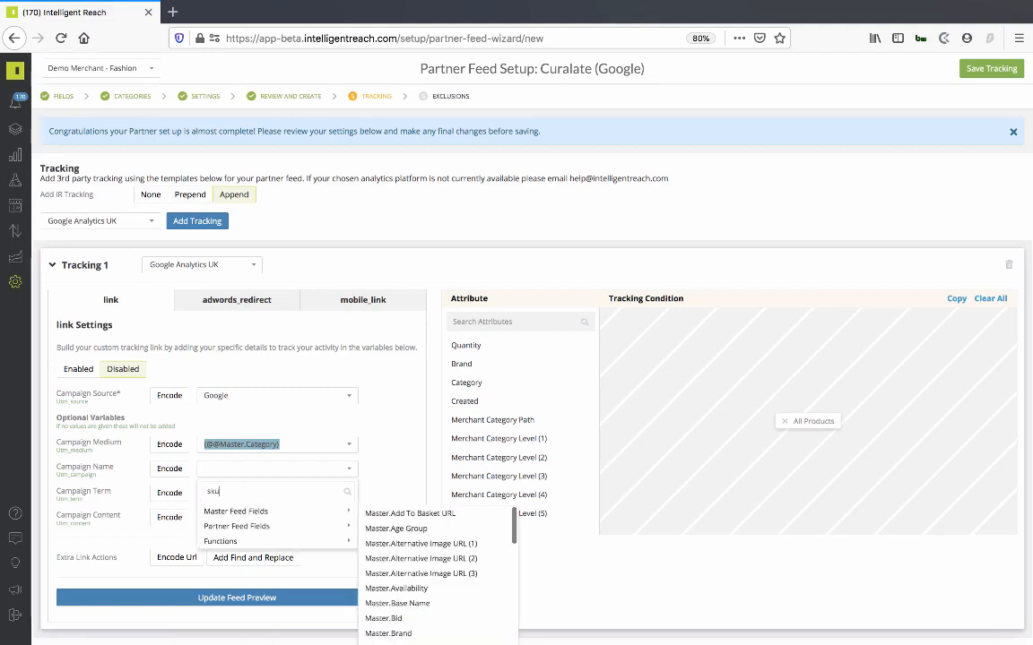
pyautogui.press('BackSpace')
pyautogui.press('BackSpace')
pyautogui.press('BackSpace')
pyautogui.write('id')
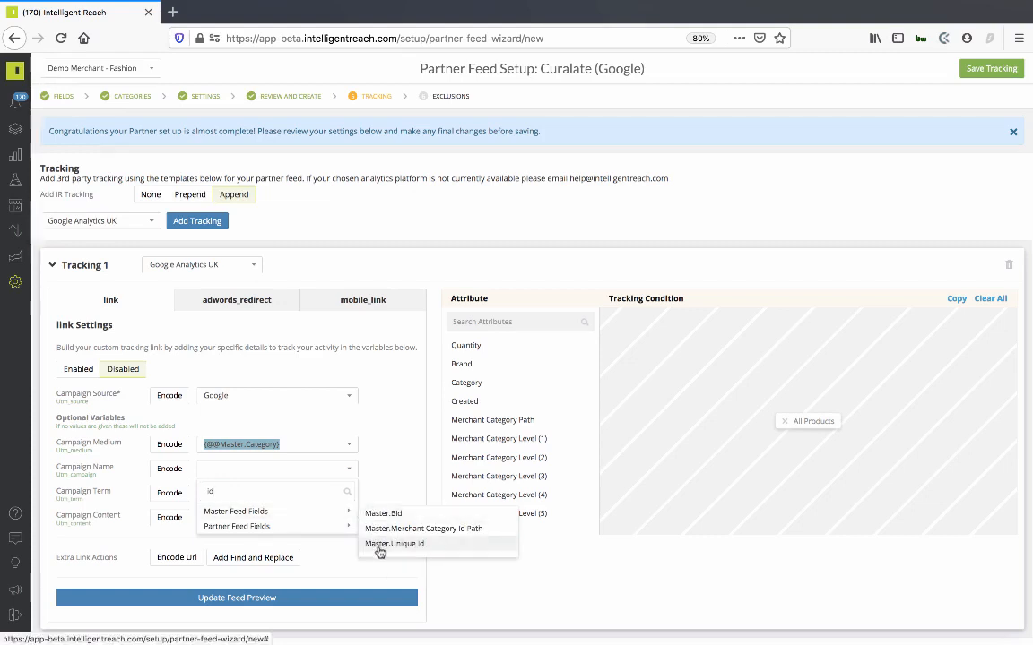
pyautogui.click(380, 544)
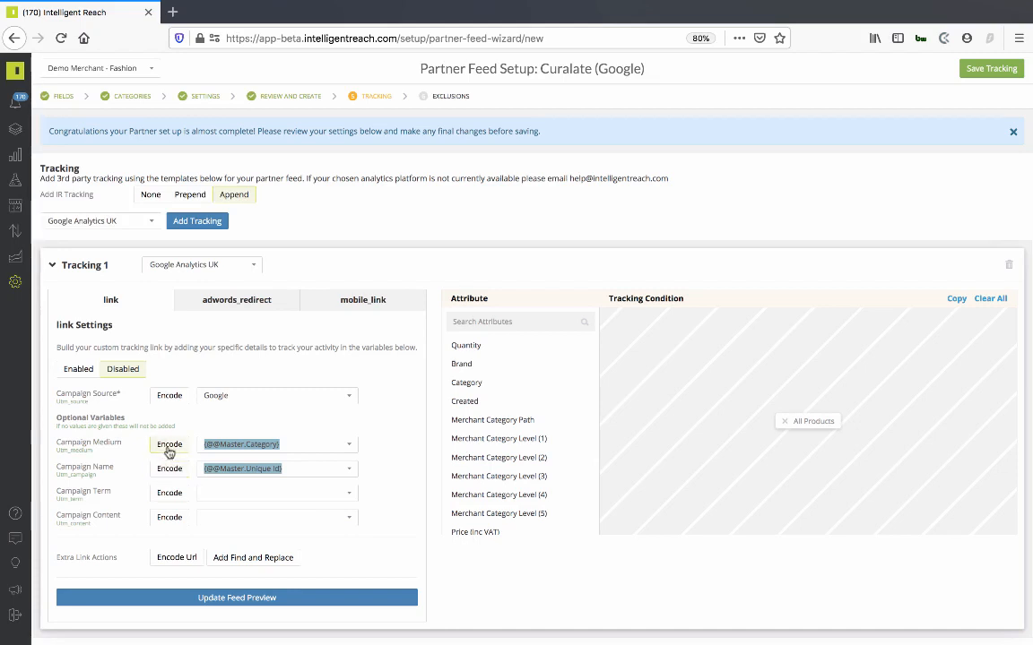
# - Enable the Google Analytics UK link tracking and update the feed preview
pyautogui.click(171, 562)
pyautogui.scroll(-8, 478, 410)
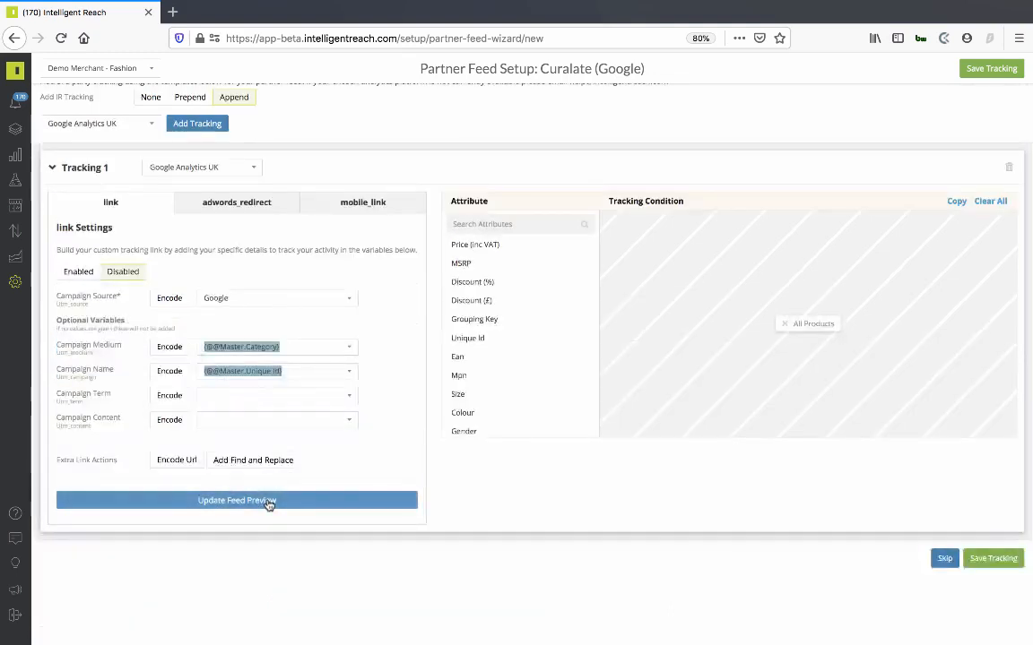
pyautogui.click(269, 502)
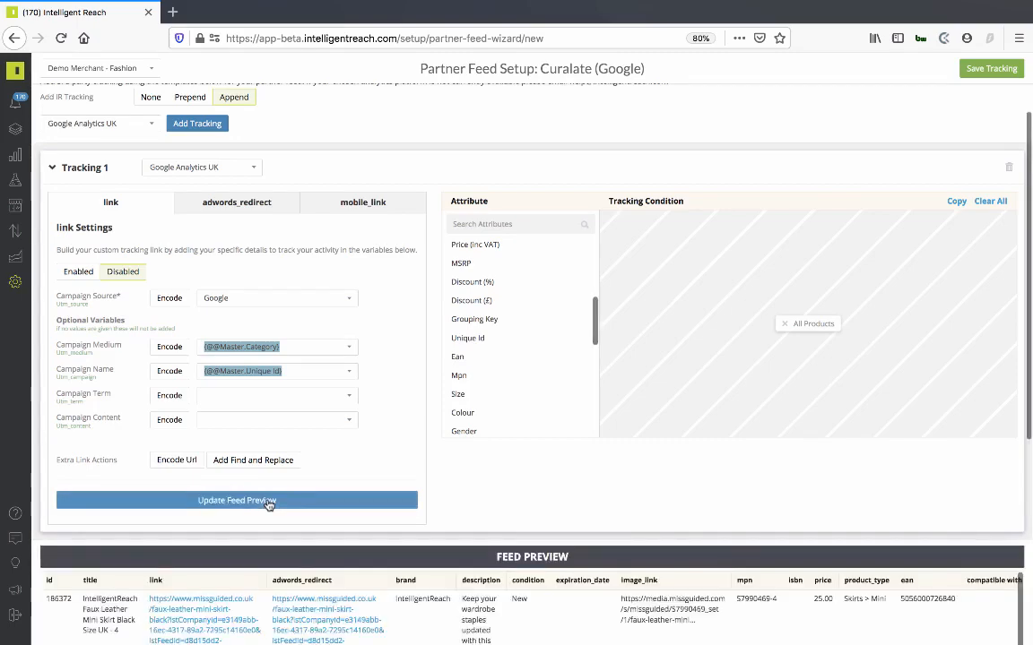
pyautogui.scroll(-3, 78, 118)
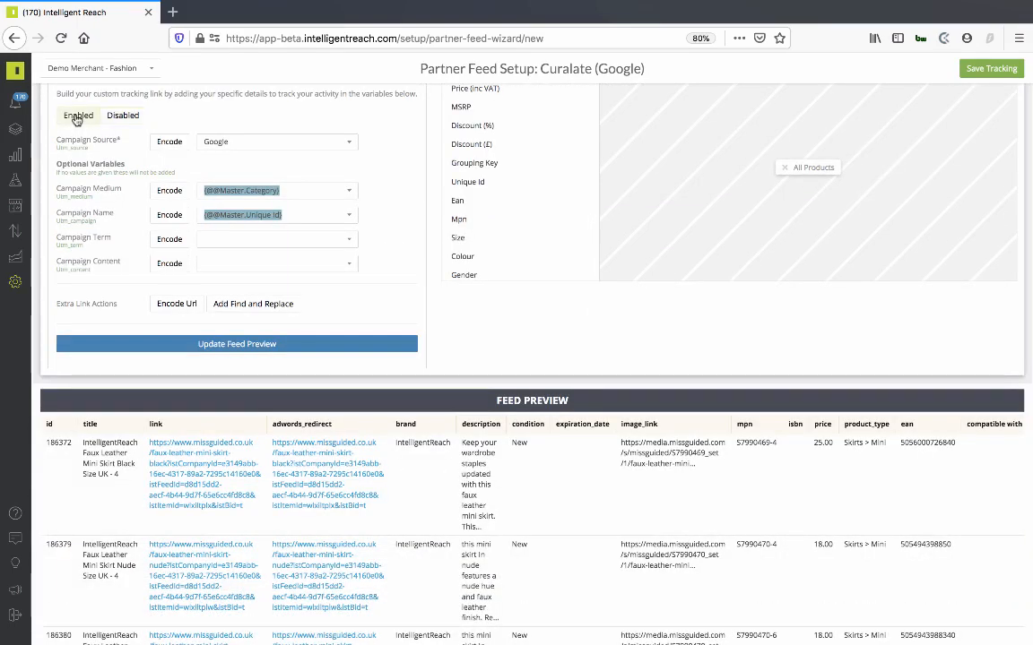
pyautogui.click(262, 346)
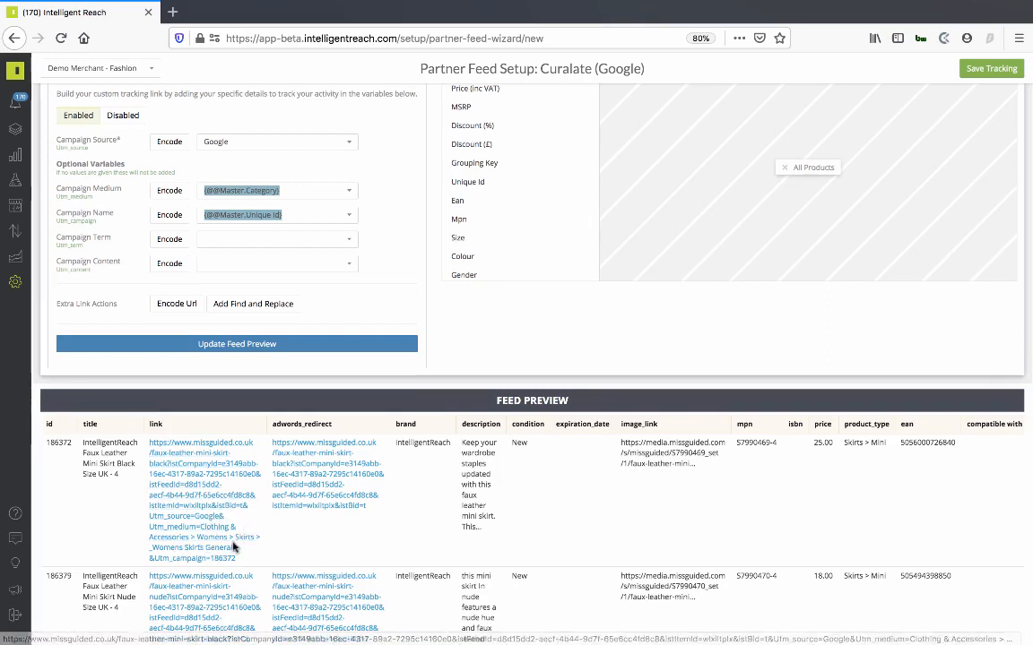
# - Replace the Campaign Medium value with the master feed field Master.Subcategory alone and update the feed preview
pyautogui.click(308, 190)
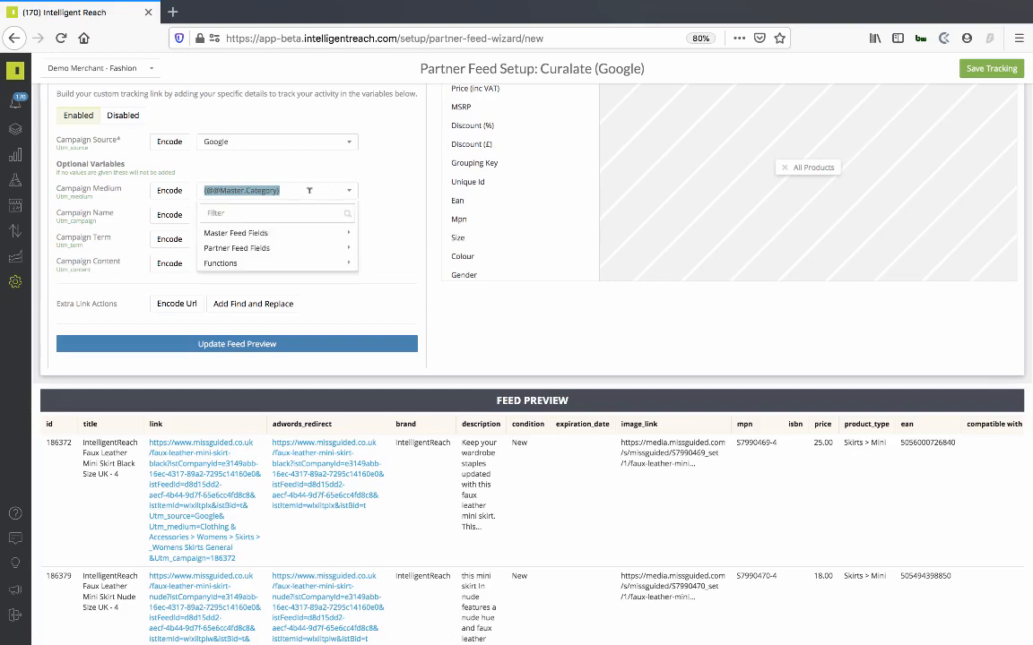
pyautogui.moveTo(296, 248)
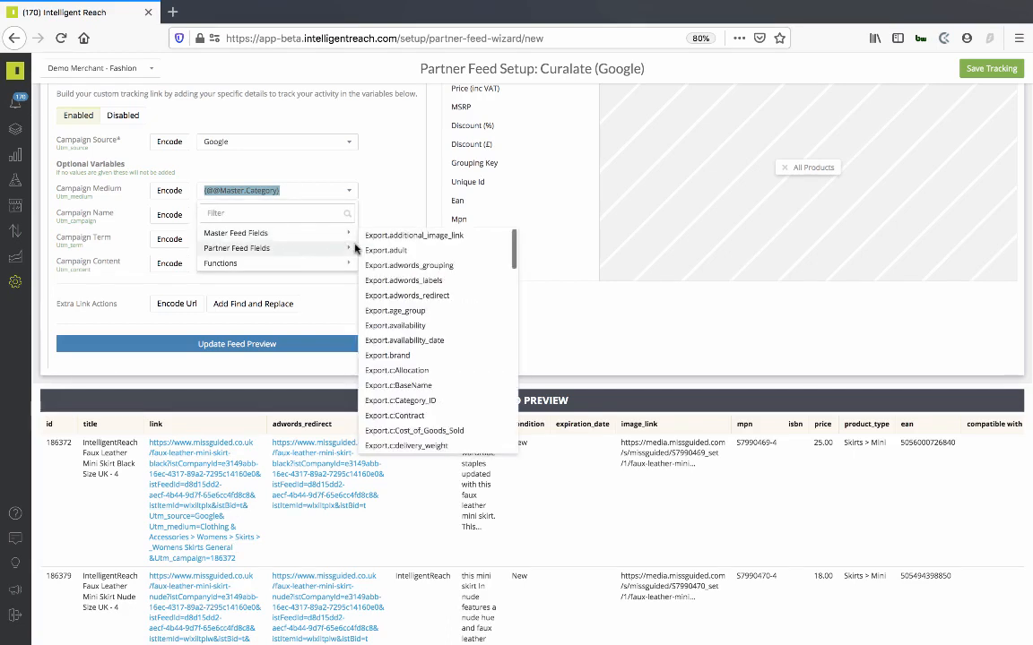
pyautogui.write('sub')
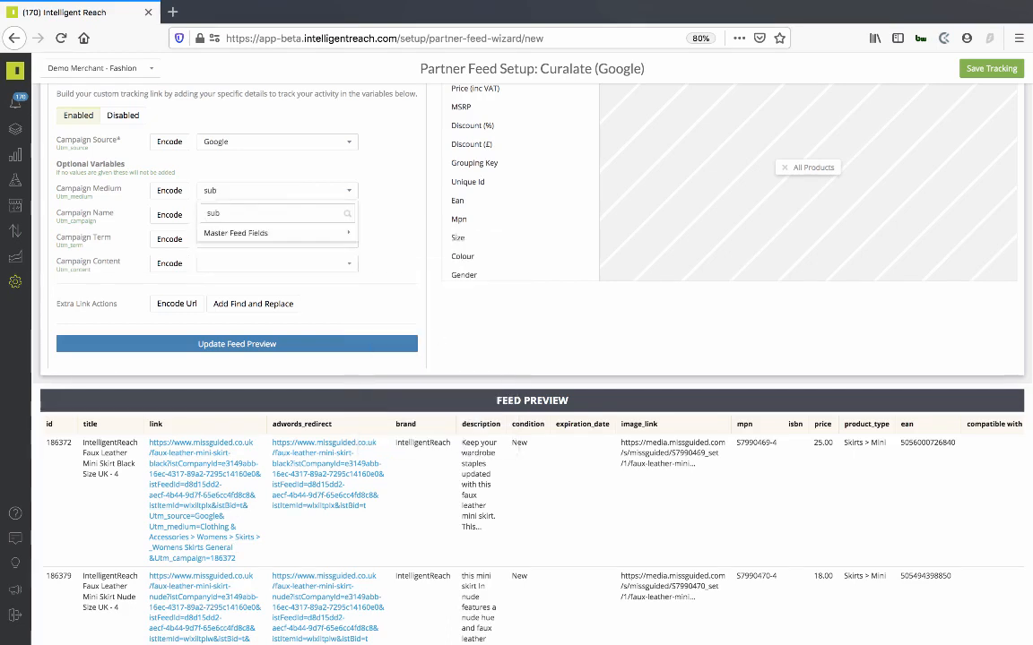
pyautogui.moveTo(272, 234)
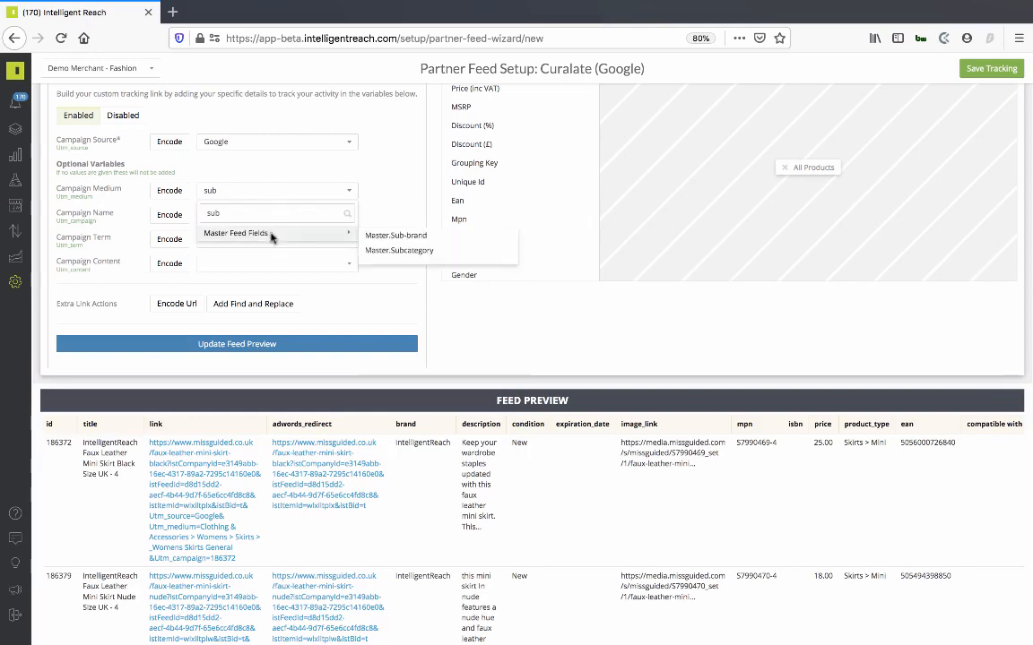
pyautogui.click(381, 254)
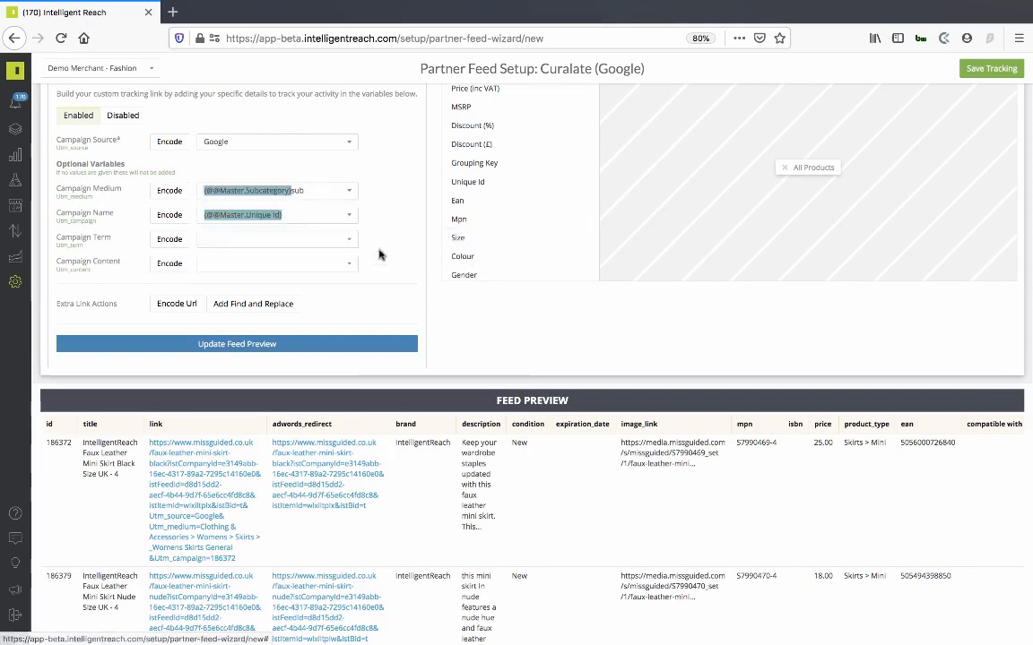
pyautogui.click(319, 184)
pyautogui.press('BackSpace')
pyautogui.press('BackSpace')
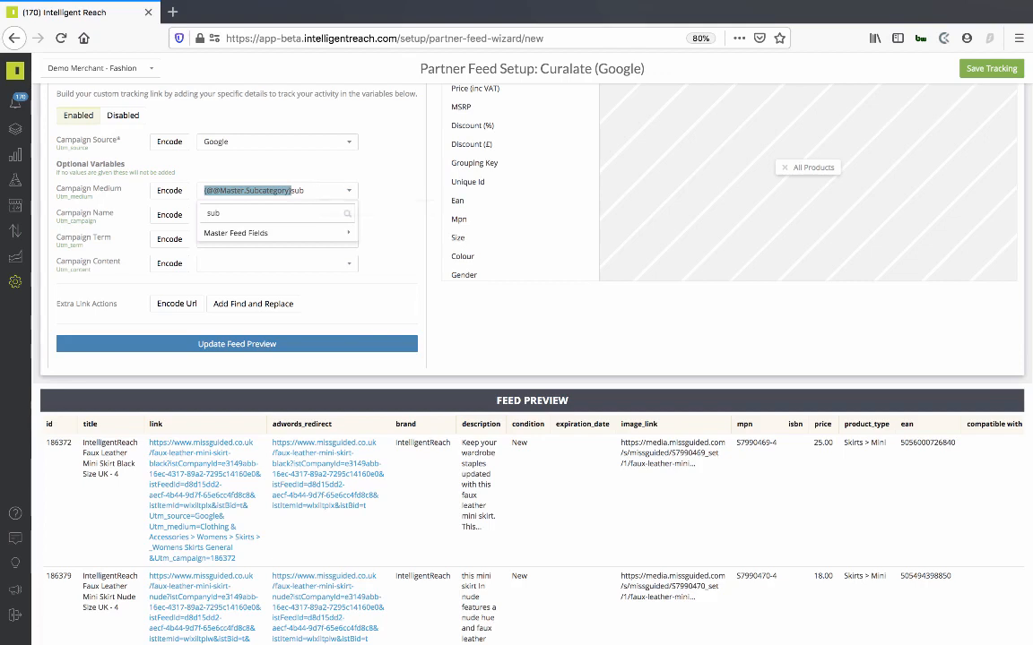
pyautogui.click(257, 344)
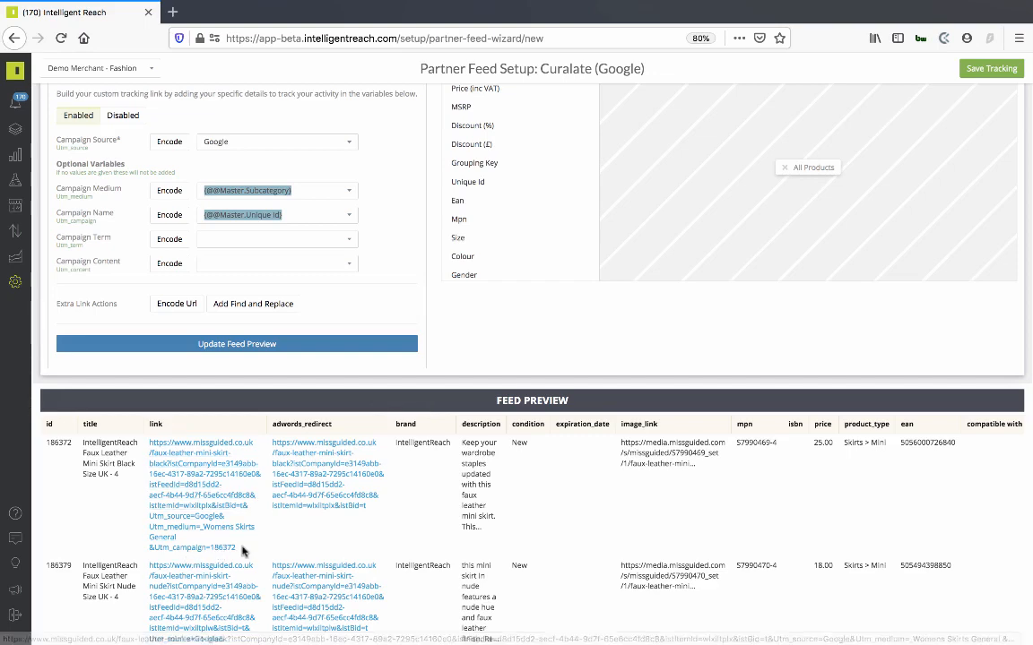
pyautogui.scroll(-2, 263, 538)
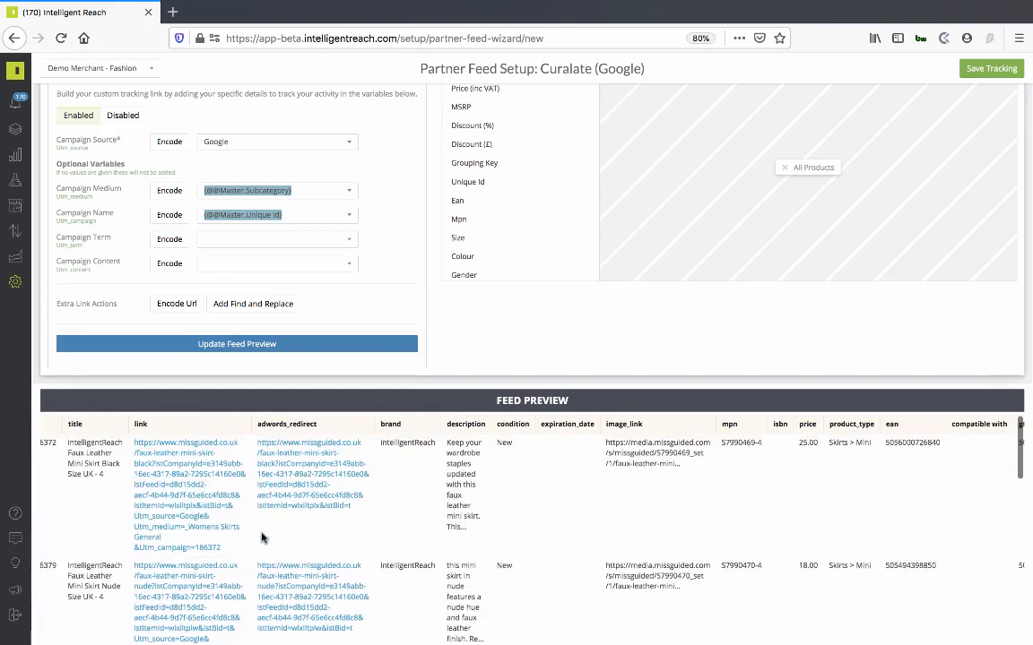
# - Add a second tracking entry based on the Custom Tracking template
pyautogui.scroll(5, 677, 270)
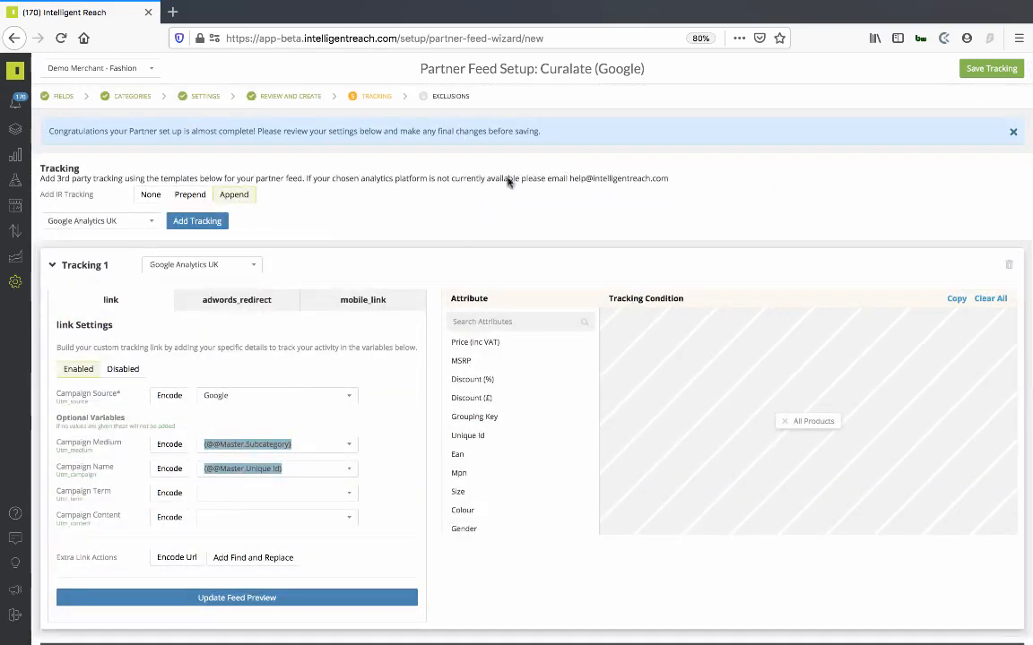
pyautogui.click(148, 222)
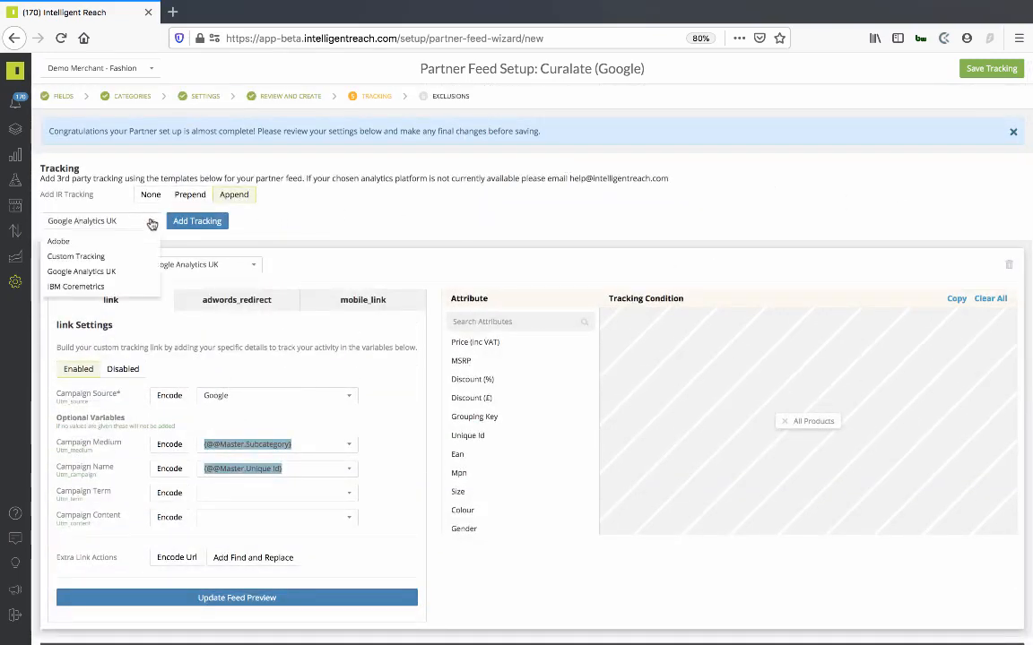
pyautogui.click(82, 257)
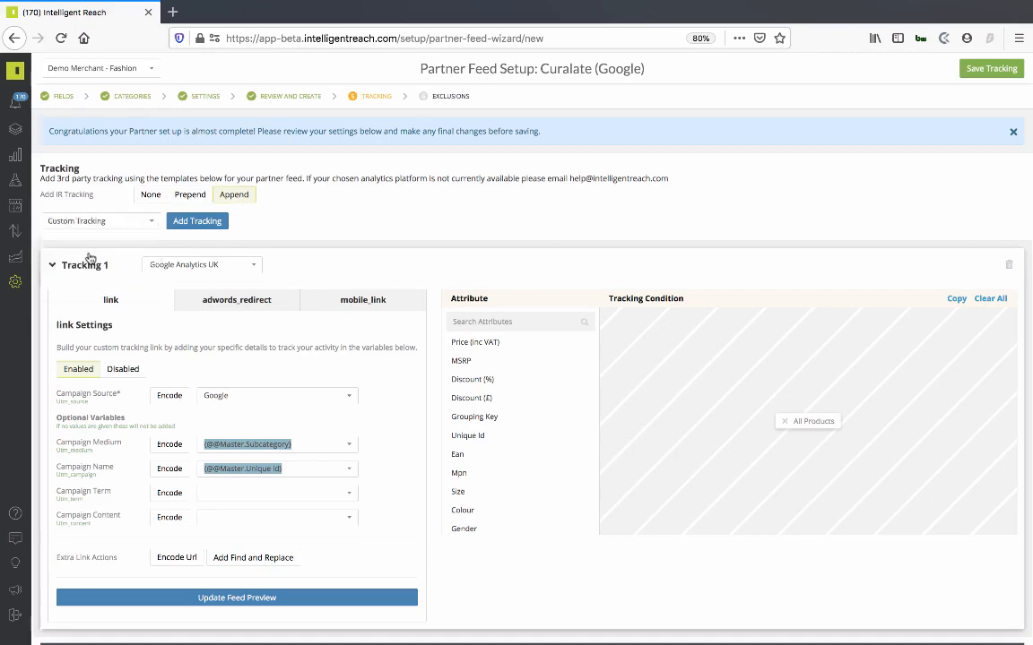
pyautogui.click(194, 221)
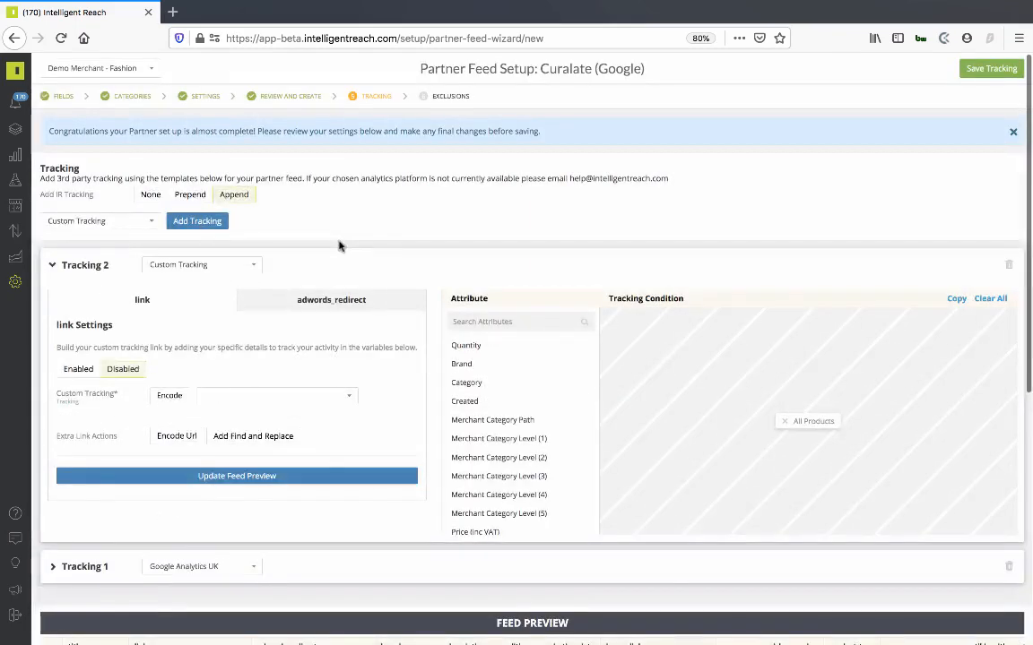
# - Enter ?trackIT. as the Custom Tracking value in the second entry's link settings
pyautogui.scroll(-2, 341, 245)
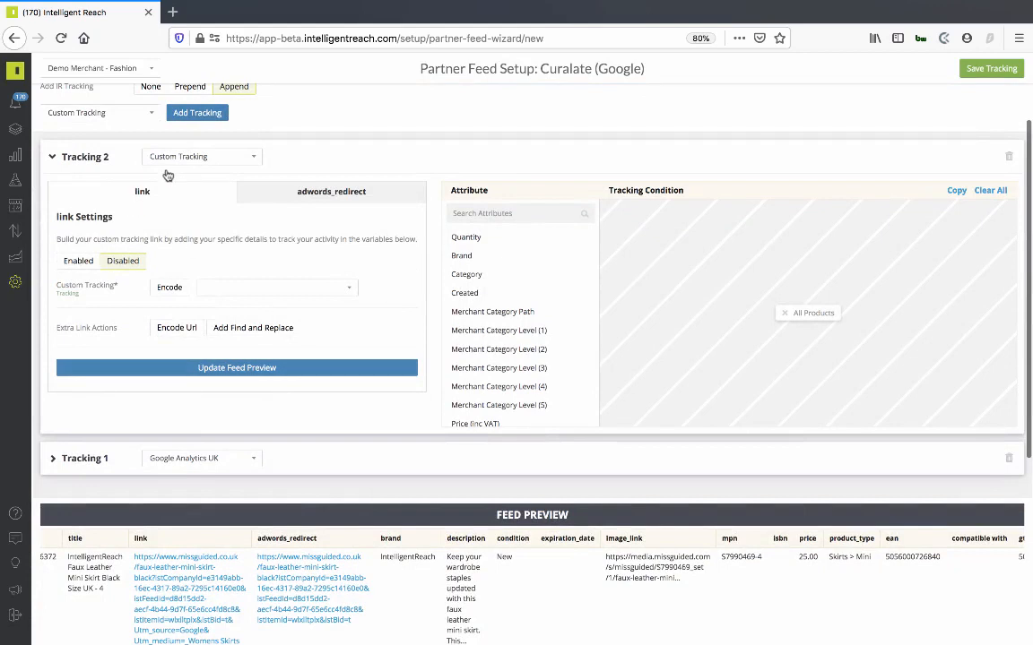
pyautogui.click(219, 287)
pyautogui.write('?trackT.')
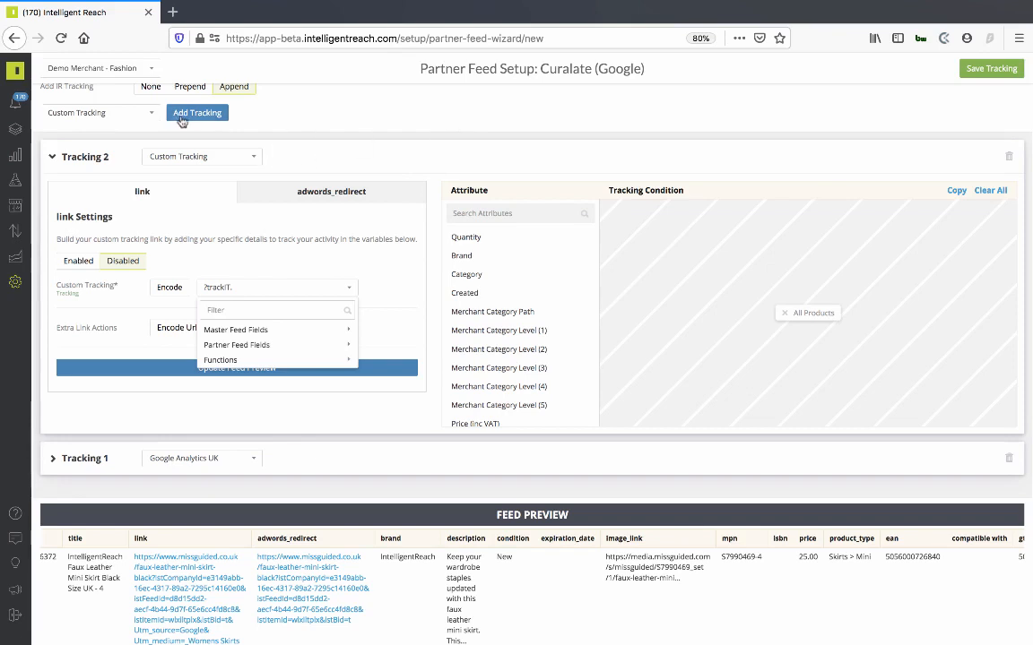
pyautogui.click(152, 115)
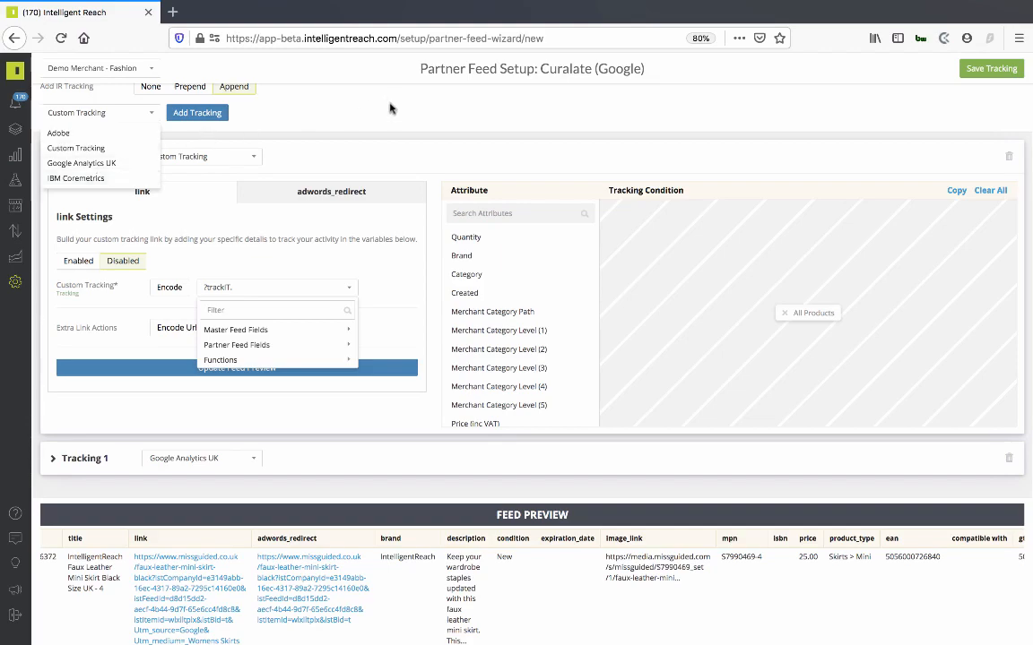
pyautogui.scroll(-3, 412, 213)
pyautogui.scroll(5, 412, 213)
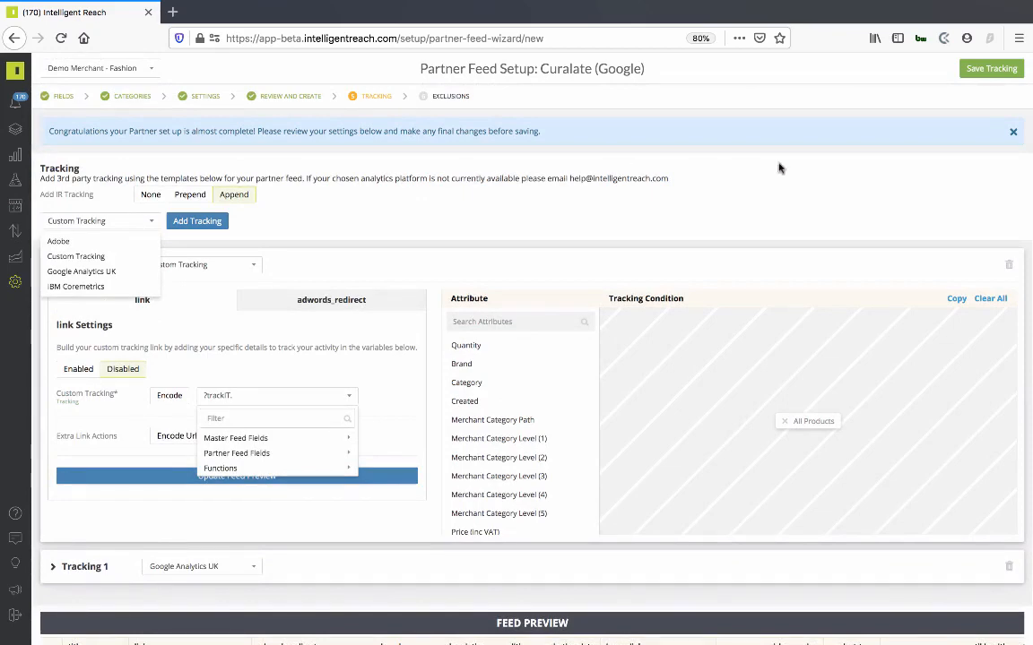
pyautogui.scroll(-8, 723, 307)
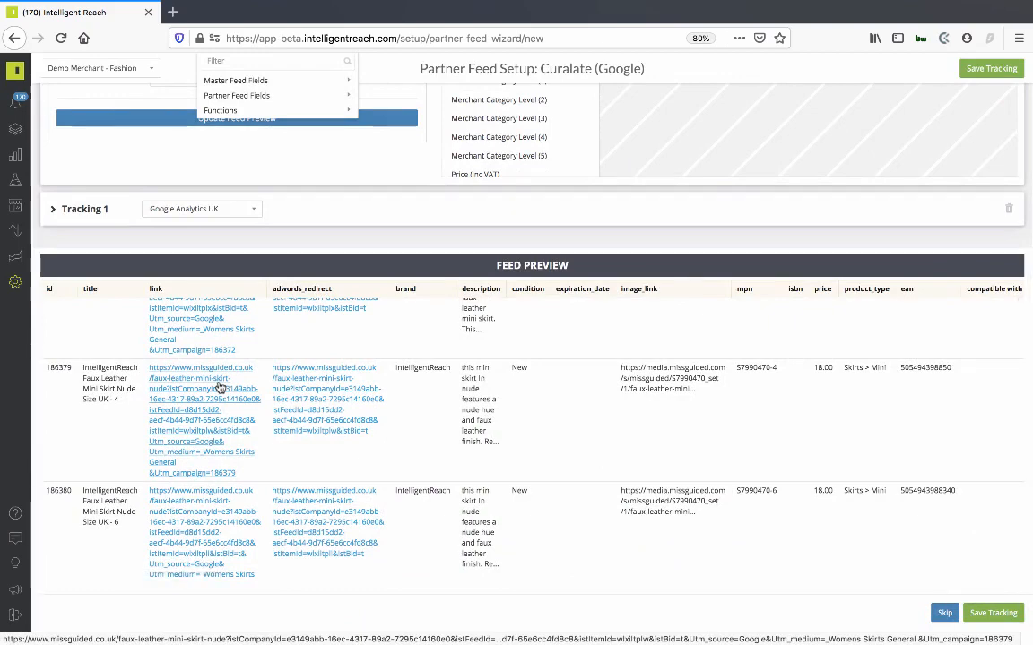
pyautogui.scroll(3, 673, 278)
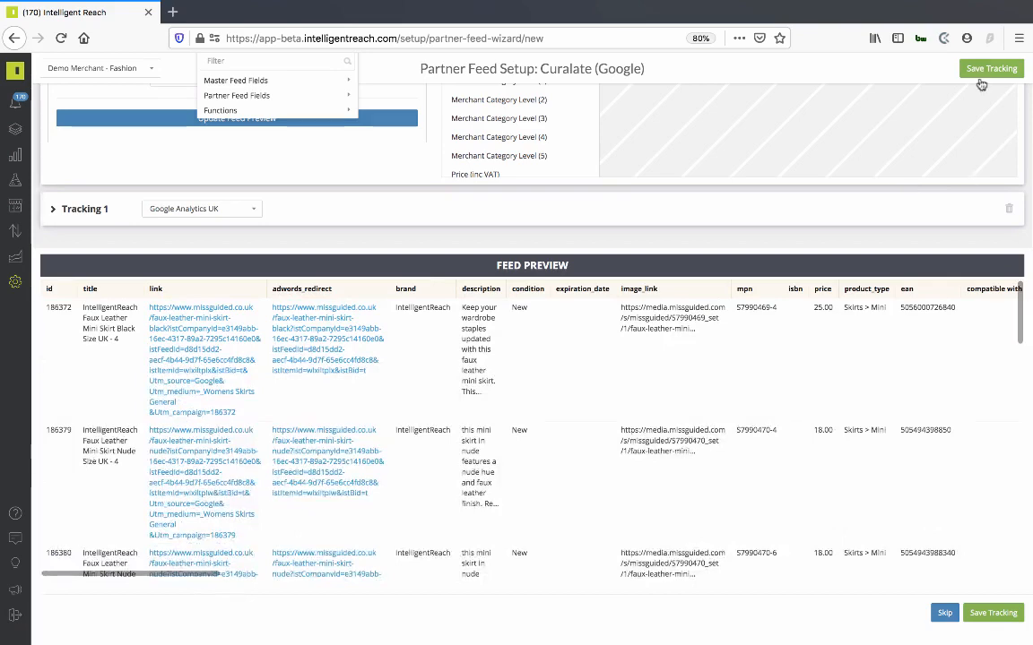